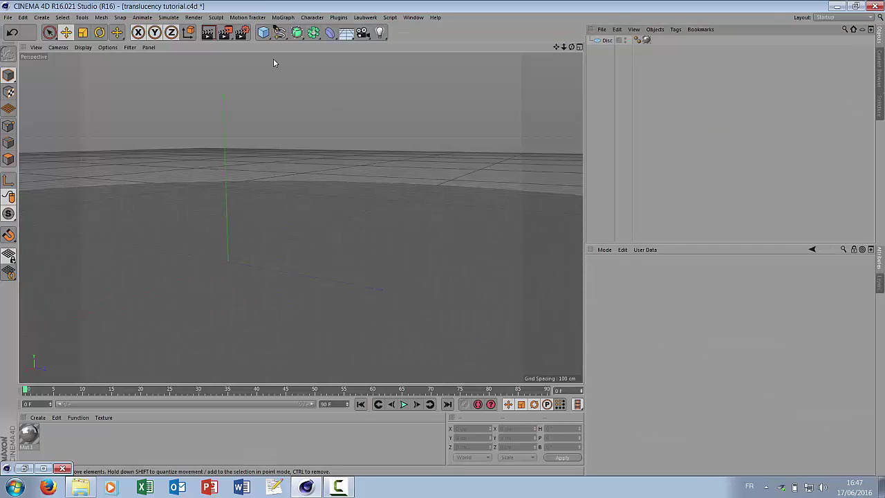
# Add a cube and resize it to about 111 × 83 × 115 cm with its size handles.
pyautogui.click(263, 32)
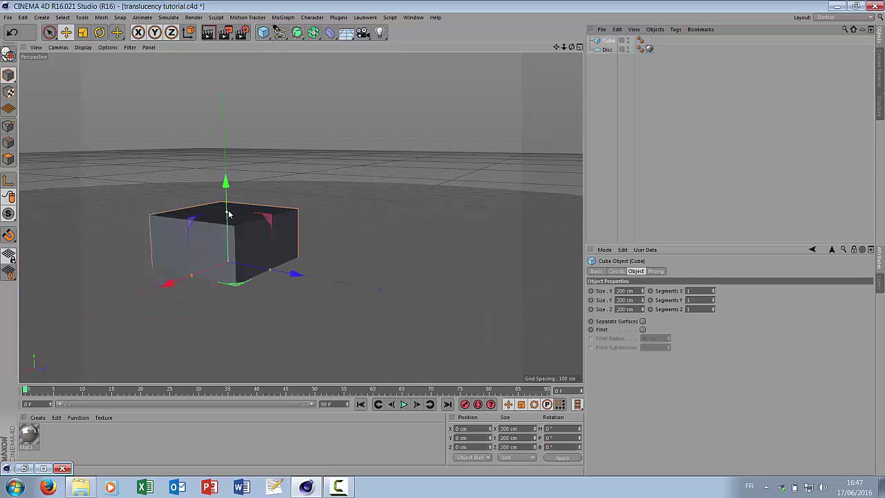
pyautogui.moveTo(229, 215); pyautogui.dragTo(227, 241)
pyautogui.moveTo(192, 276); pyautogui.dragTo(209, 270)
pyautogui.moveTo(271, 270); pyautogui.dragTo(249, 274)
pyautogui.moveTo(229, 227); pyautogui.dragTo(227, 207)
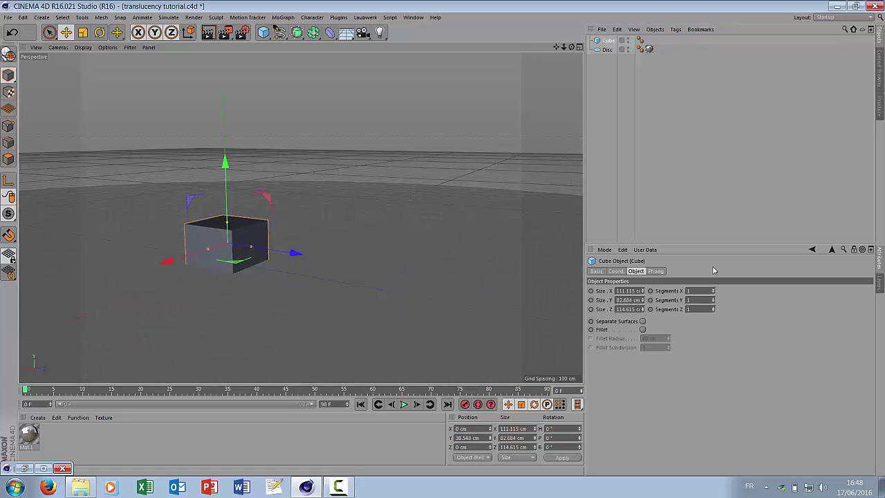
# Fillet the cube's edges at a 3 cm radius and lift it to Y 36.616 cm.
pyautogui.click(644, 330)
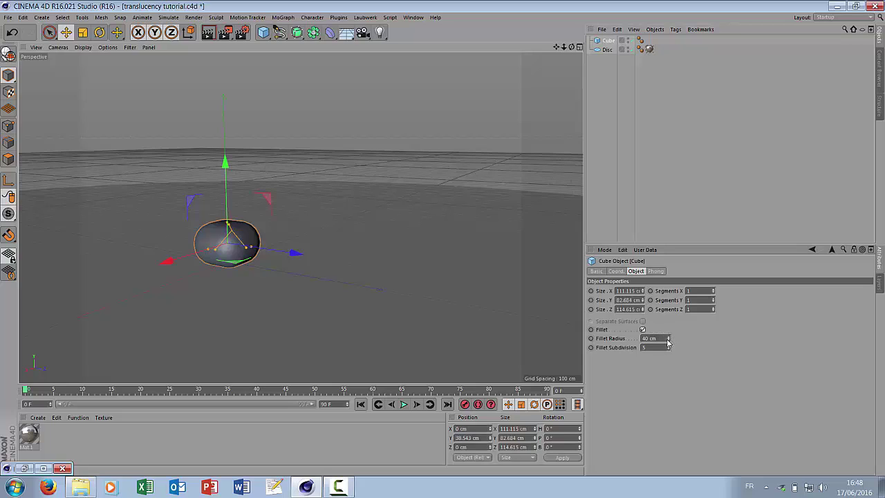
pyautogui.moveTo(668, 342); pyautogui.dragTo(668, 369)
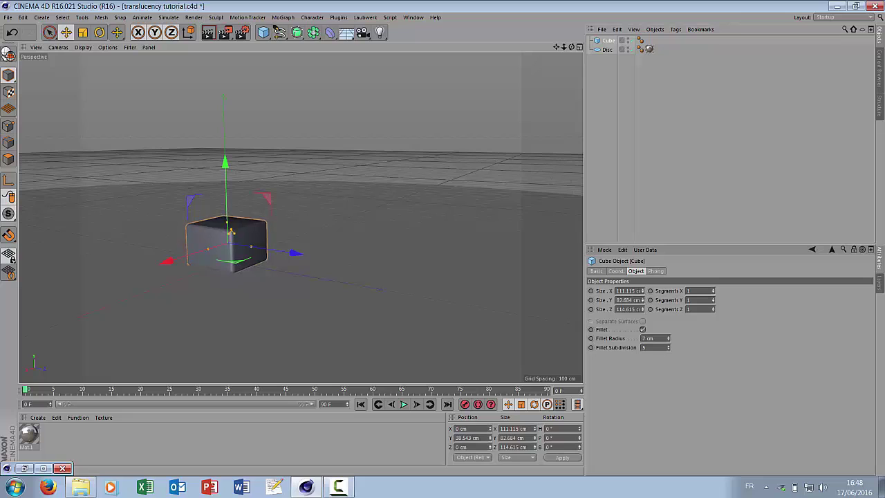
pyautogui.moveTo(226, 167); pyautogui.dragTo(228, 169)
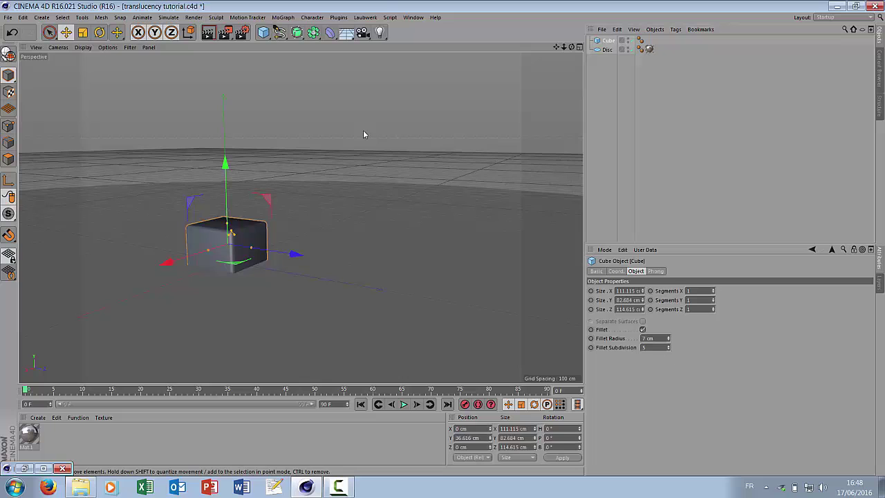
# Add an Omni light, raise it inside the cube to Y 37.364 cm, and check all four views.
pyautogui.click(380, 33)
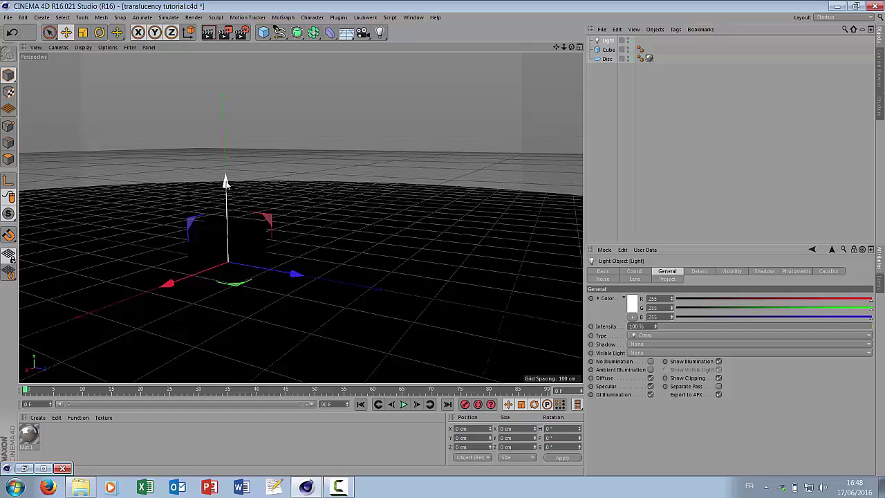
pyautogui.moveTo(225, 182); pyautogui.dragTo(231, 166)
pyautogui.click(579, 47)
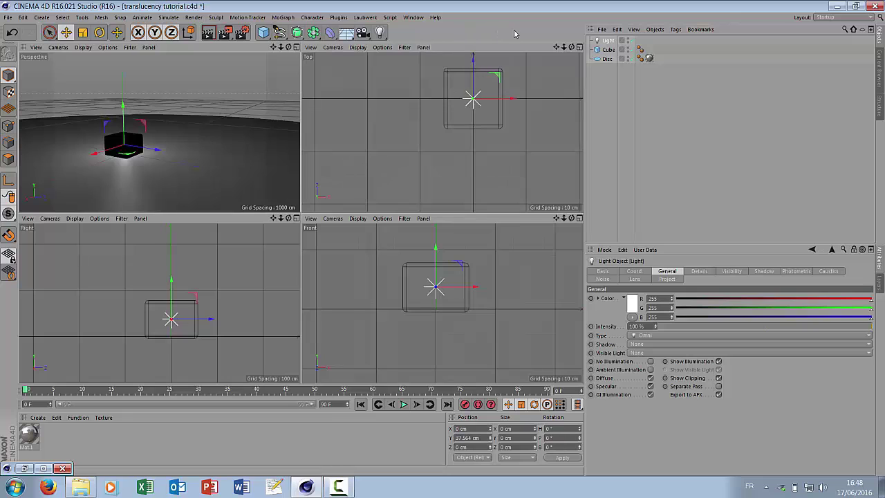
pyautogui.click(297, 47)
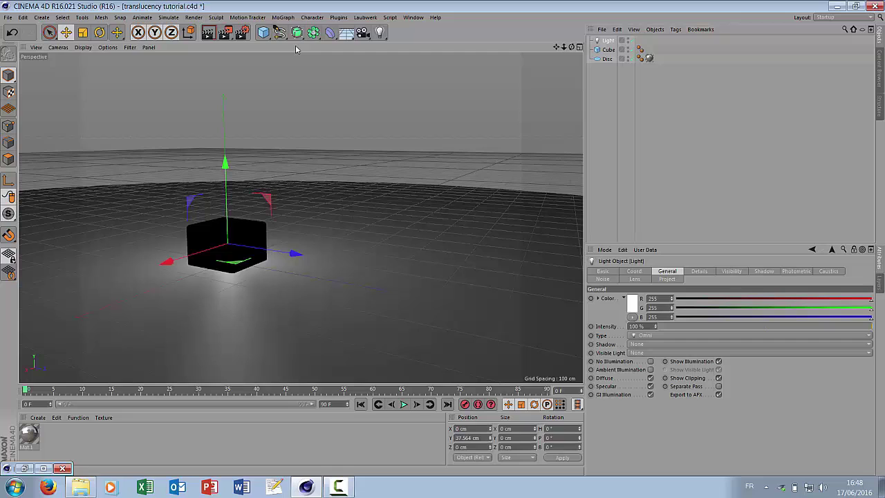
# Render a test image showing the dark cube with light on the floor, then close it.
pyautogui.click(224, 32)
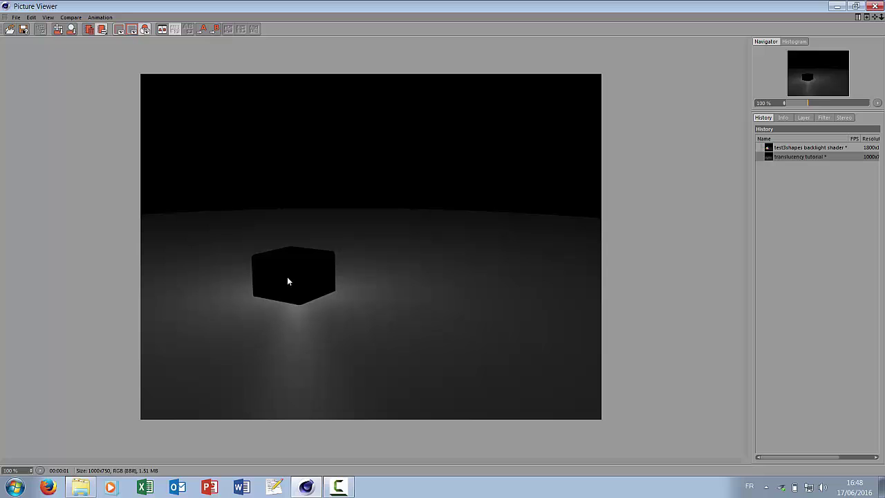
pyautogui.click(875, 7)
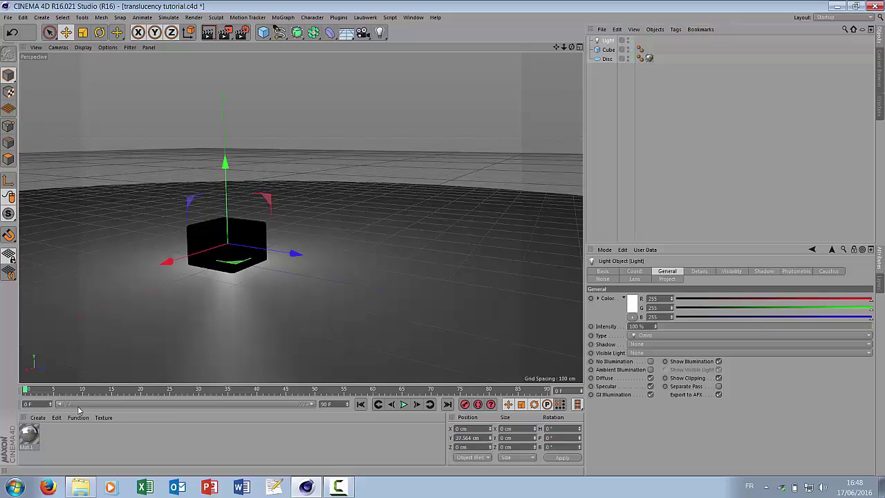
# Create a new material Mat with Color and Reflectance off and Luminance on.
pyautogui.click(38, 418)
pyautogui.click(56, 338)
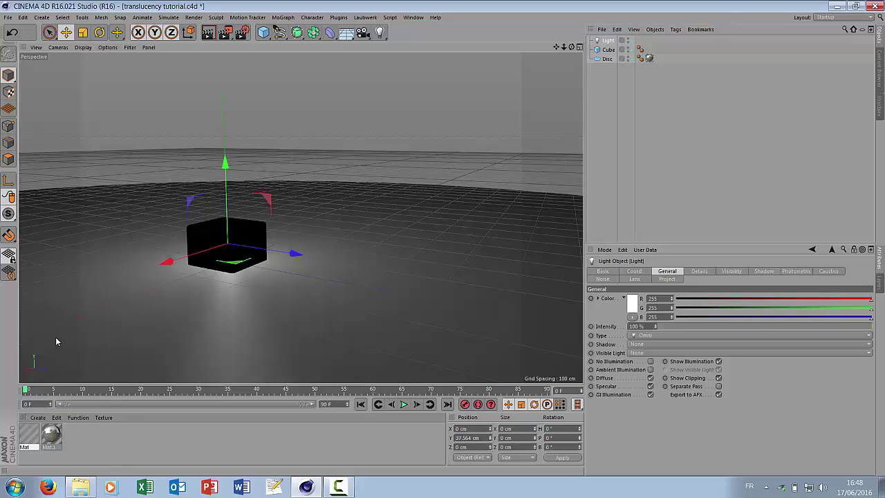
pyautogui.click(27, 436)
pyautogui.doubleClick(28, 436)
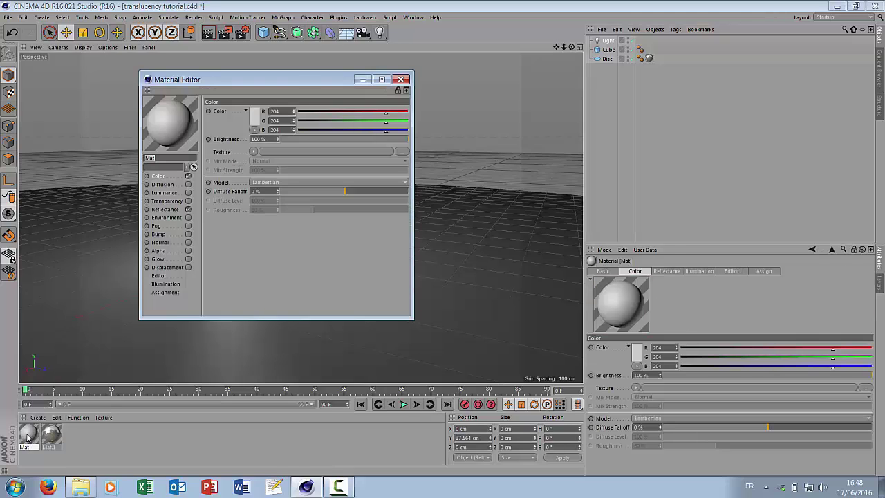
pyautogui.click(188, 176)
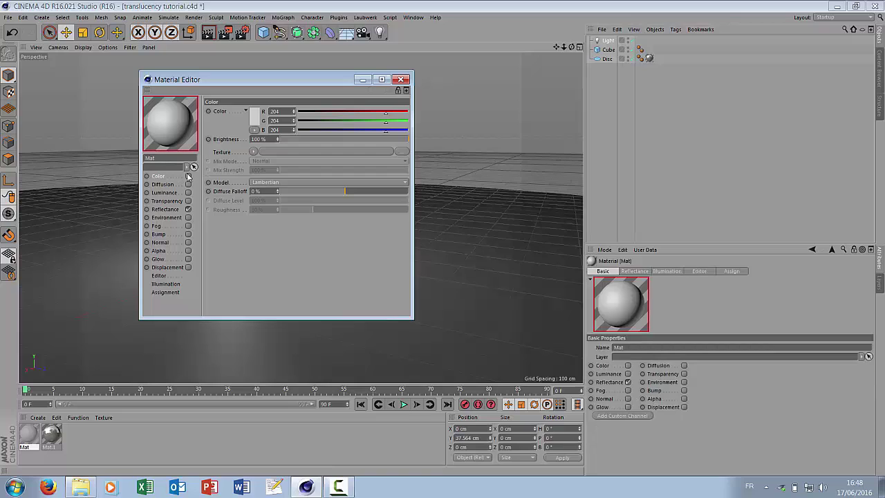
pyautogui.click(188, 208)
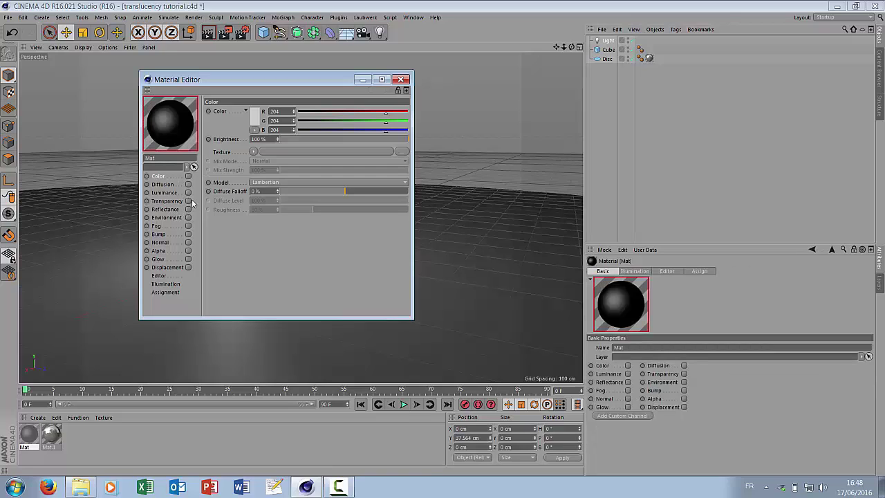
pyautogui.click(188, 193)
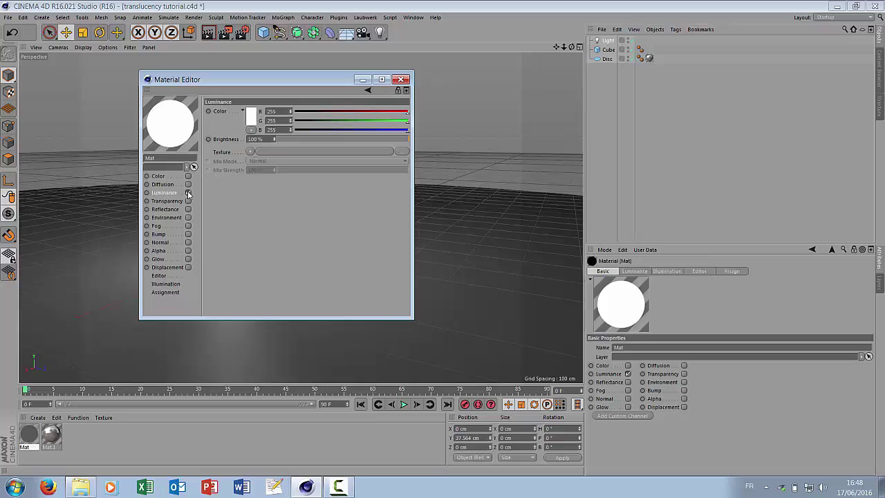
# Load a Backlight shader as Mat's luminance texture and open its settings.
pyautogui.click(251, 152)
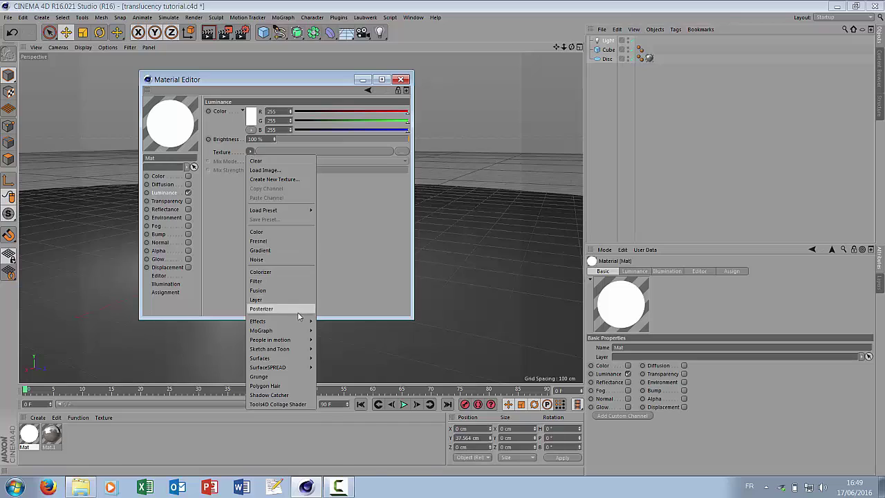
pyautogui.moveTo(301, 324)
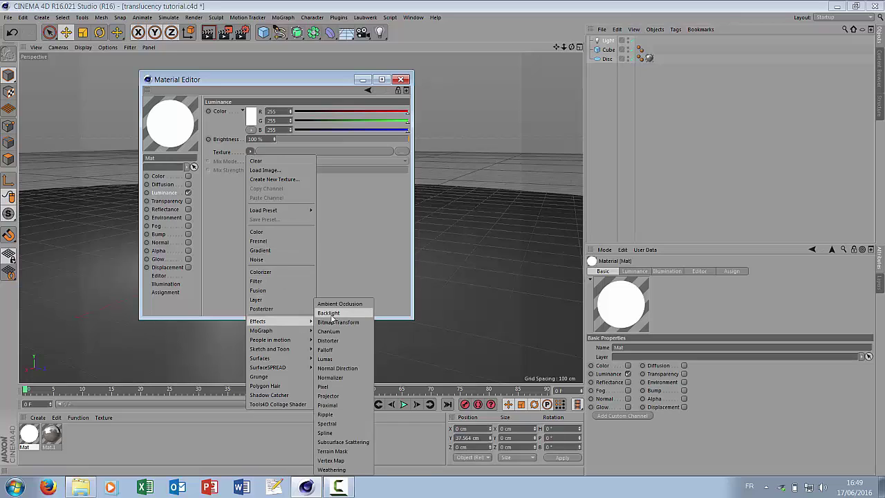
pyautogui.click(331, 314)
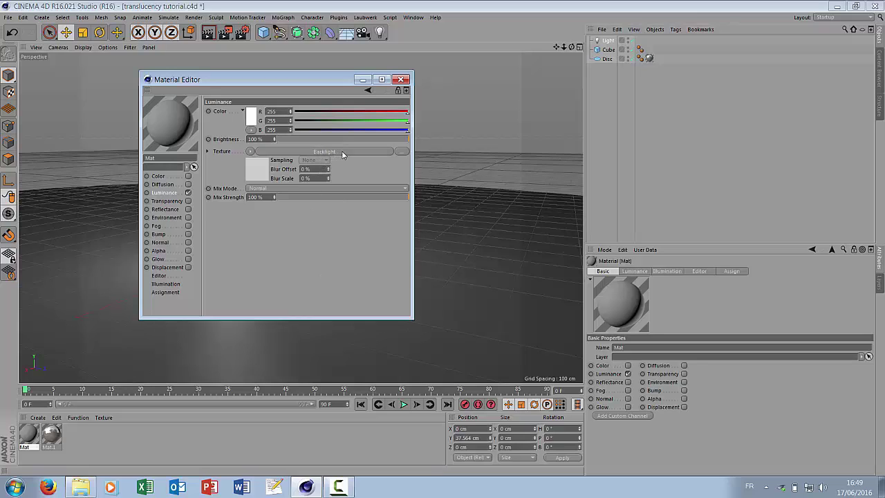
pyautogui.click(342, 154)
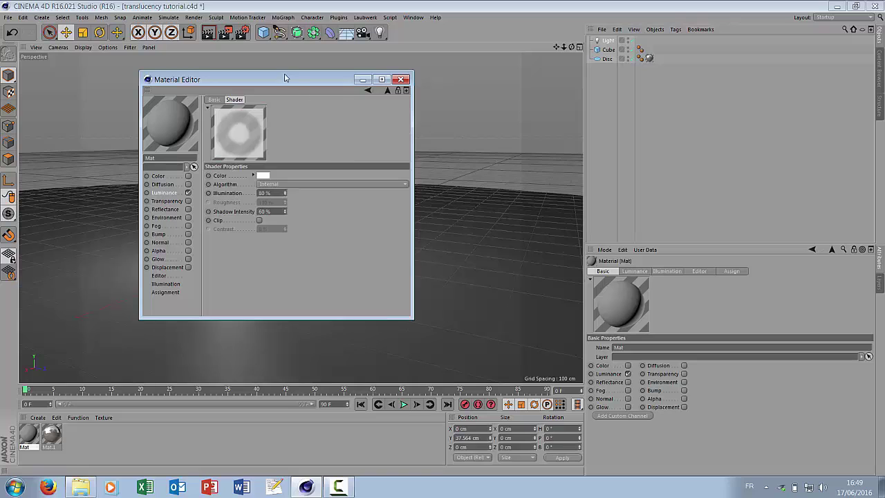
pyautogui.moveTo(284, 78); pyautogui.dragTo(573, 84)
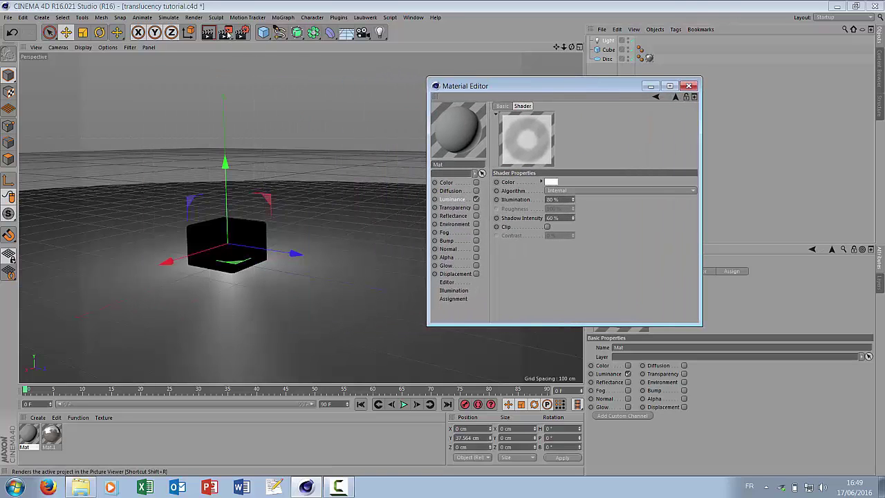
# Start an Interactive Render Region and drag the Mat material onto the Cube.
pyautogui.click(228, 34)
pyautogui.moveTo(227, 34); pyautogui.dragTo(254, 172)
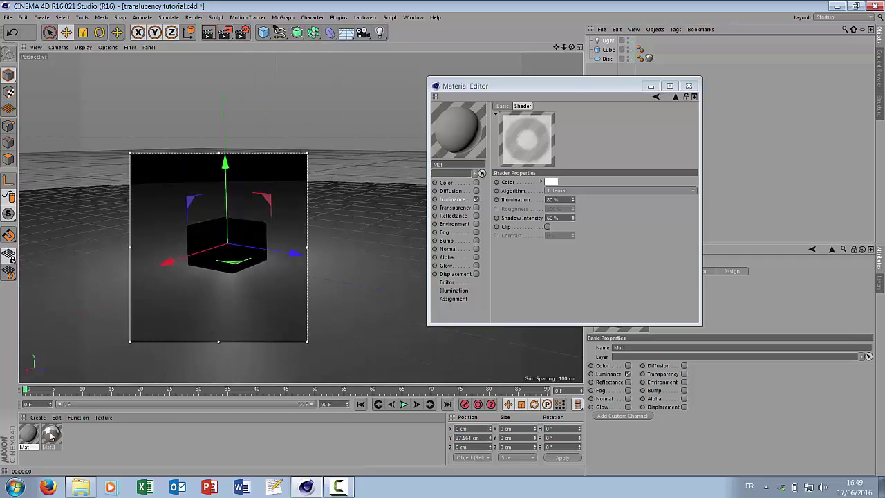
pyautogui.moveTo(29, 440); pyautogui.dragTo(608, 51)
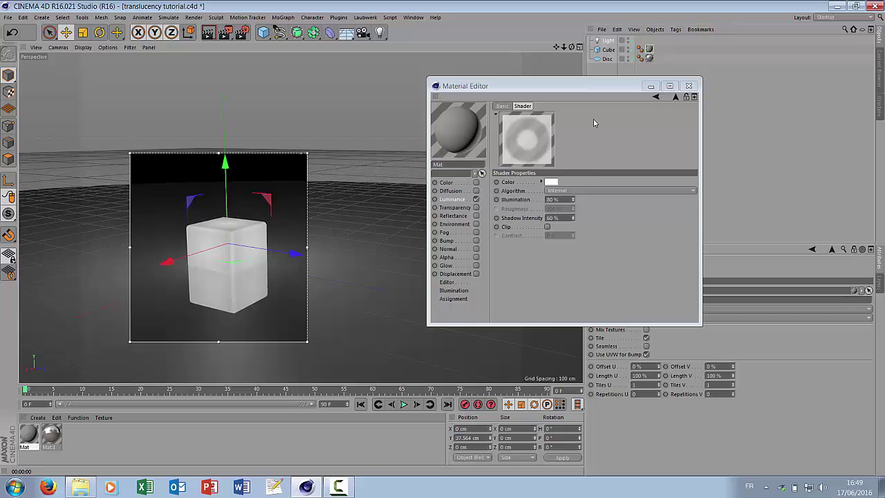
# Give the Backlight shader a light orange colour in the Color Picker.
pyautogui.click(552, 182)
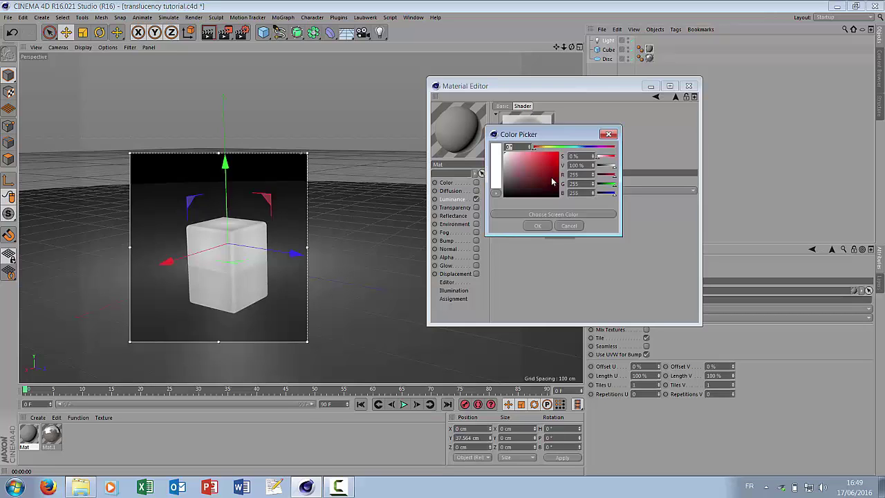
pyautogui.click(546, 148)
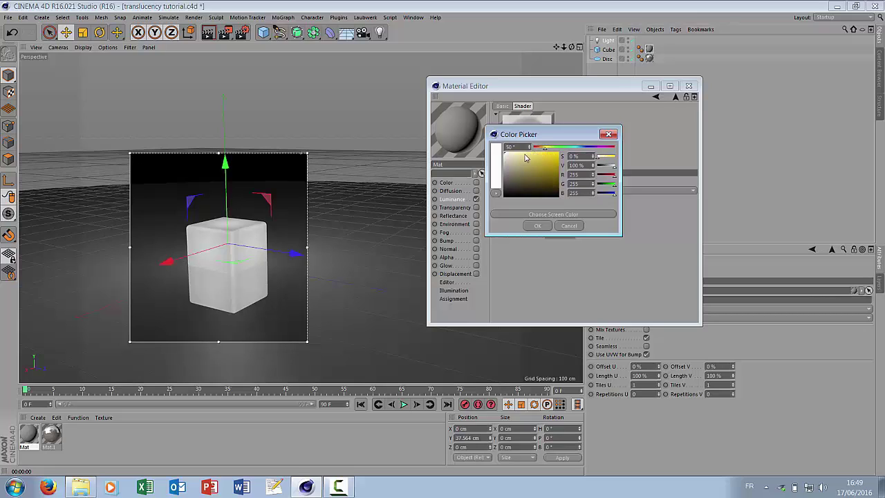
pyautogui.click(525, 153)
pyautogui.click(541, 148)
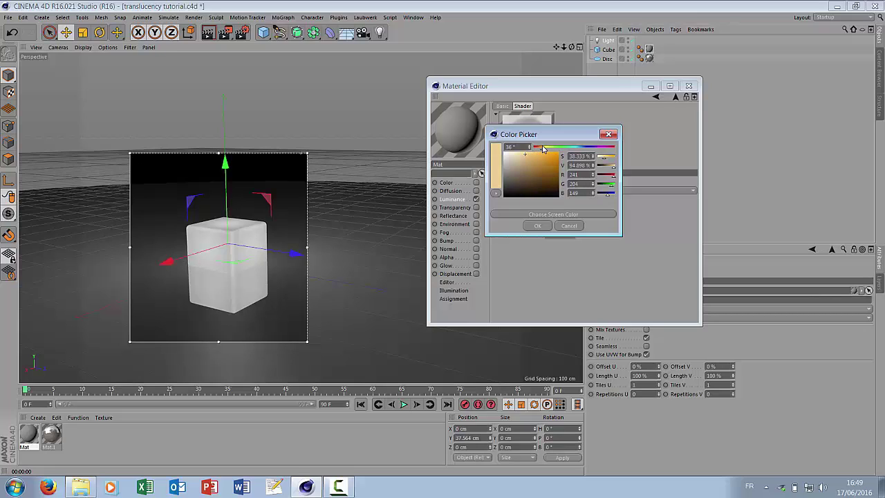
pyautogui.click(537, 225)
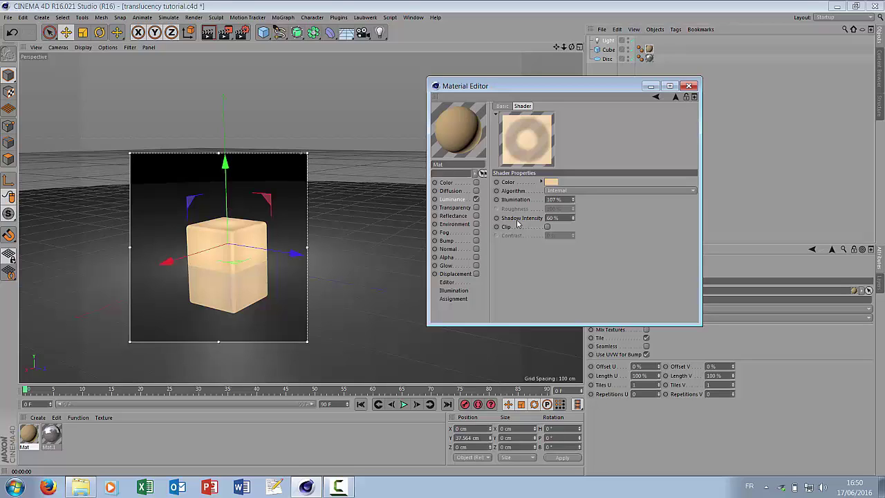
# Select the light and set its colour to salmon orange (R 239, G 147, B 121).
pyautogui.moveTo(517, 86); pyautogui.dragTo(410, 125)
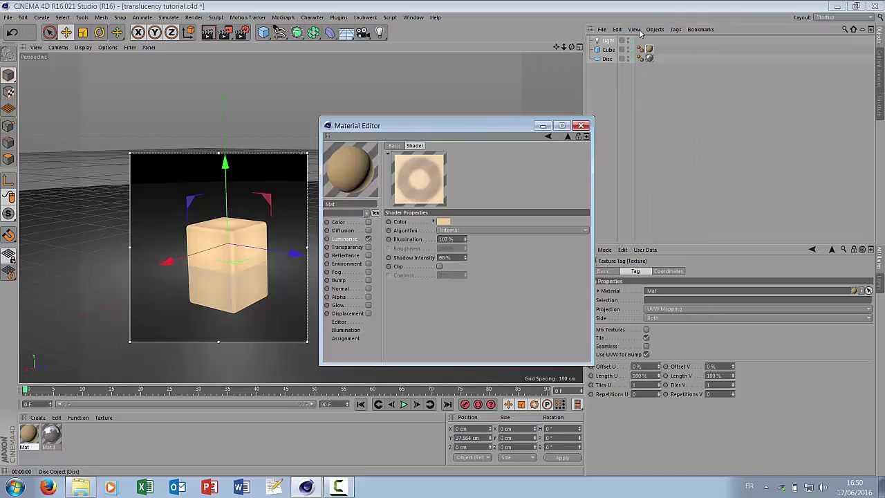
pyautogui.click(607, 42)
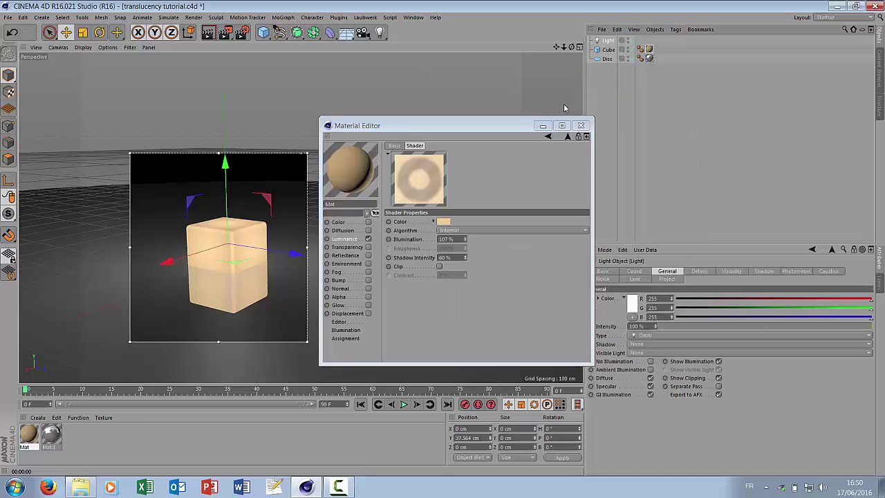
pyautogui.moveTo(504, 128); pyautogui.dragTo(501, 26)
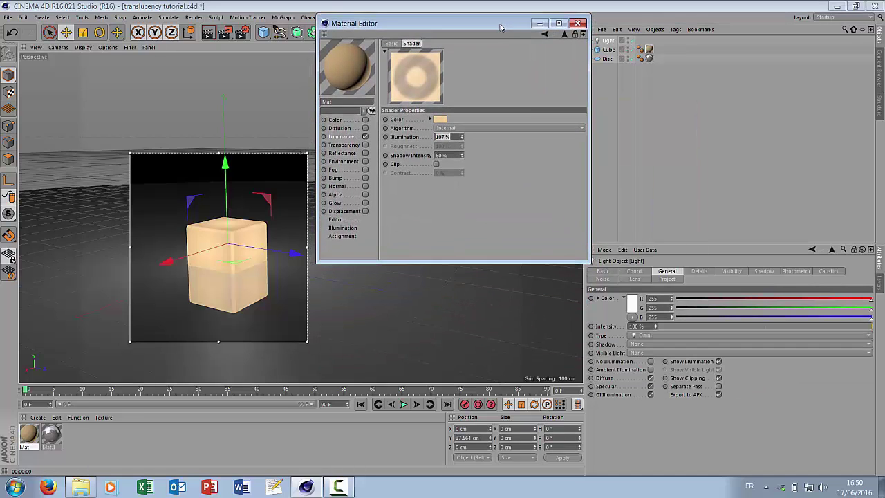
pyautogui.click(631, 304)
pyautogui.click(600, 276)
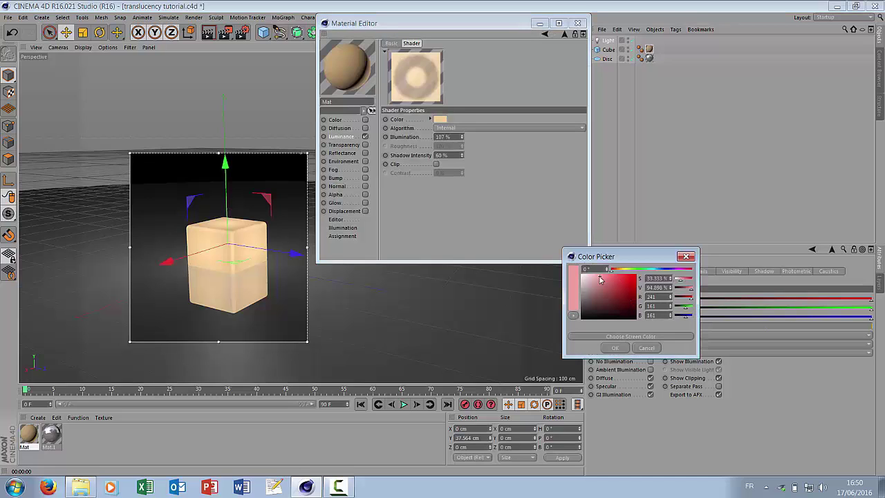
pyautogui.click(609, 277)
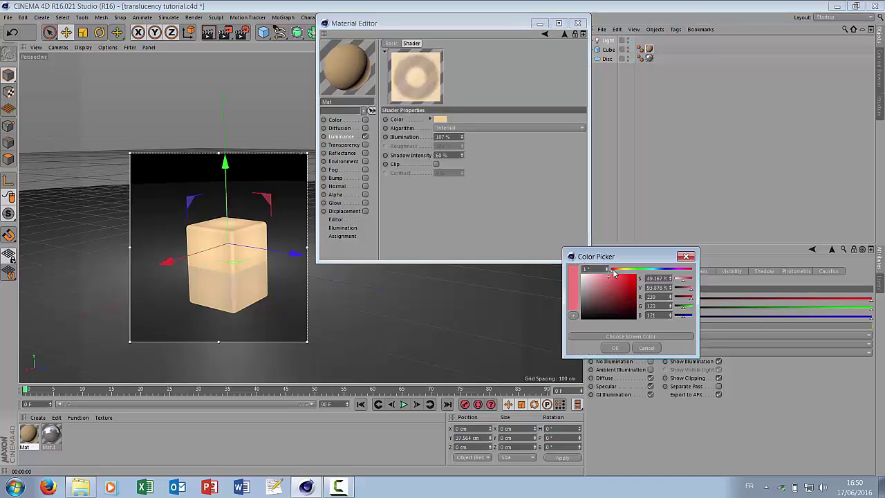
pyautogui.click(616, 269)
pyautogui.click(620, 349)
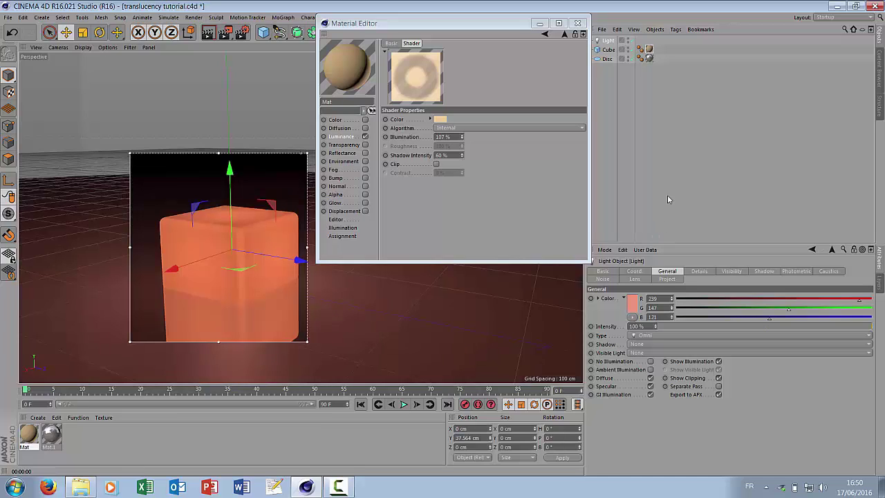
# Choose Inverse Square (Physically Accurate) falloff for the light, with Radius/Decay at 500 cm.
pyautogui.click(700, 272)
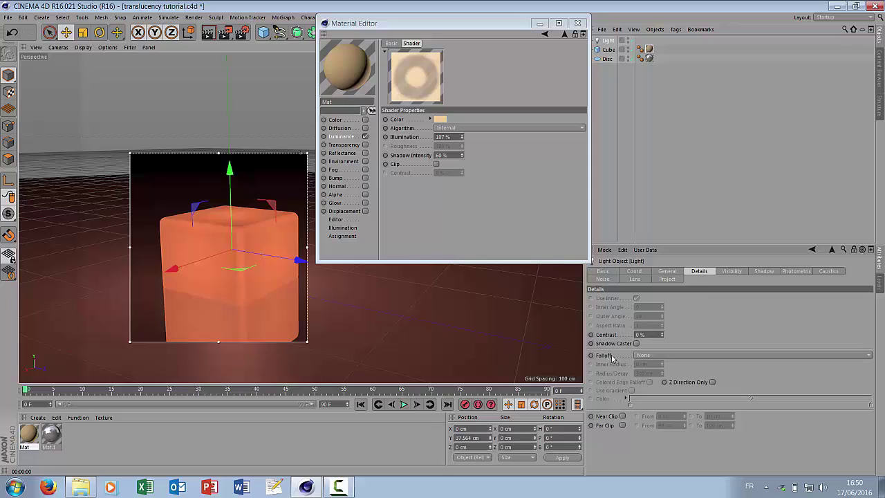
pyautogui.click(656, 357)
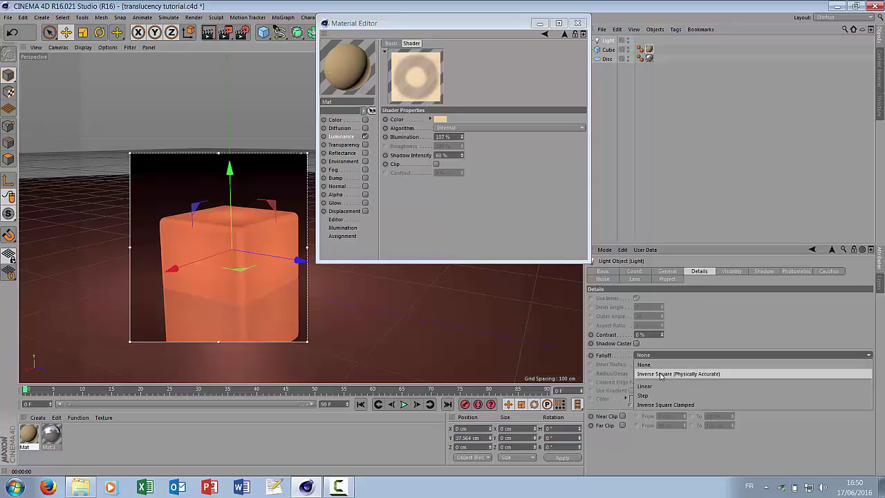
pyautogui.click(701, 374)
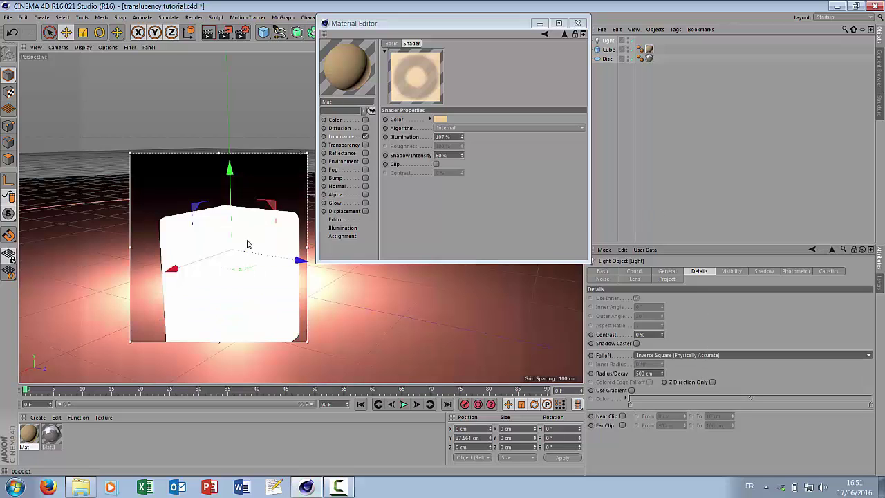
pyautogui.scroll(-5, 231, 240)
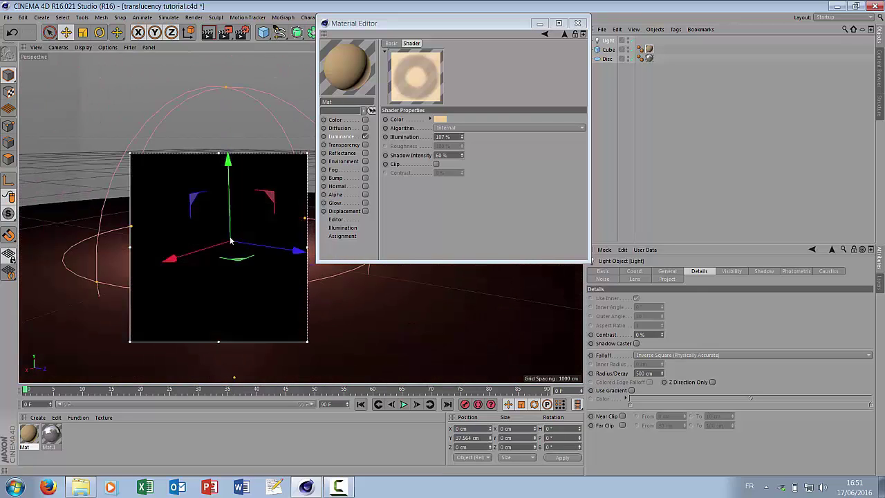
pyautogui.scroll(-3, 230, 241)
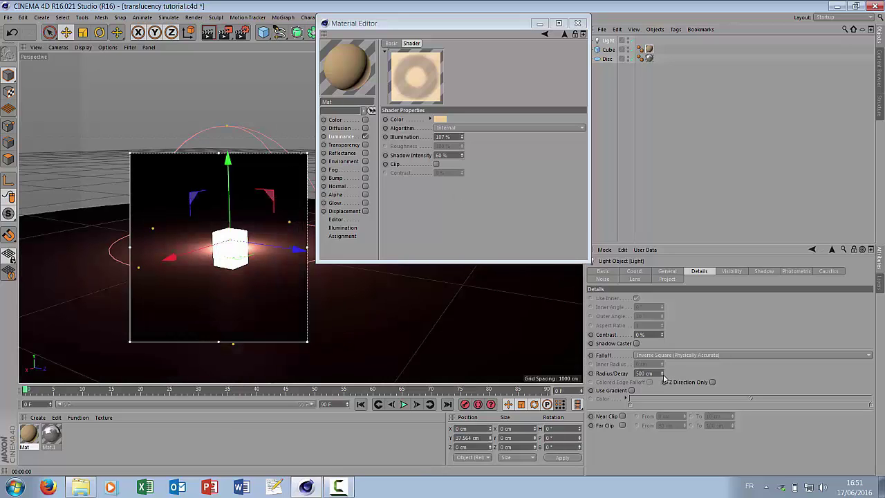
# Cut the light's Radius/Decay to 85 cm and place it inside the cube at about X 6, Y 40.75 cm.
pyautogui.moveTo(663, 377); pyautogui.dragTo(664, 463)
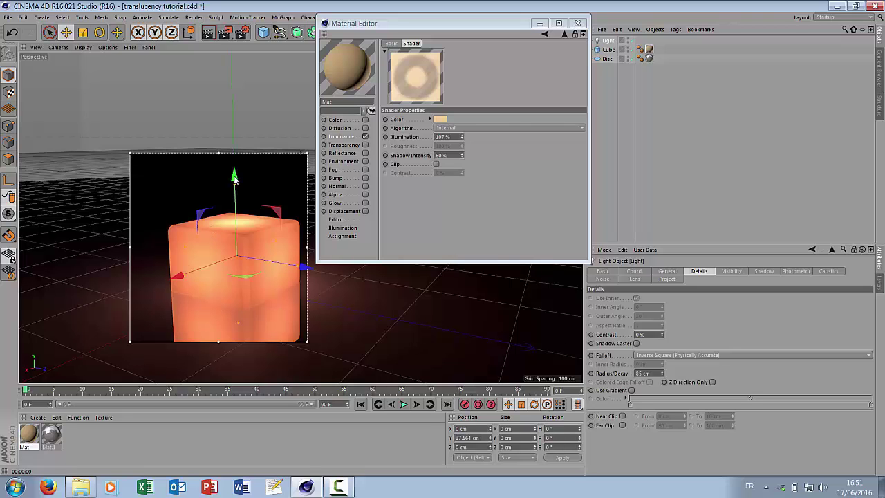
pyautogui.moveTo(234, 179); pyautogui.dragTo(274, 141)
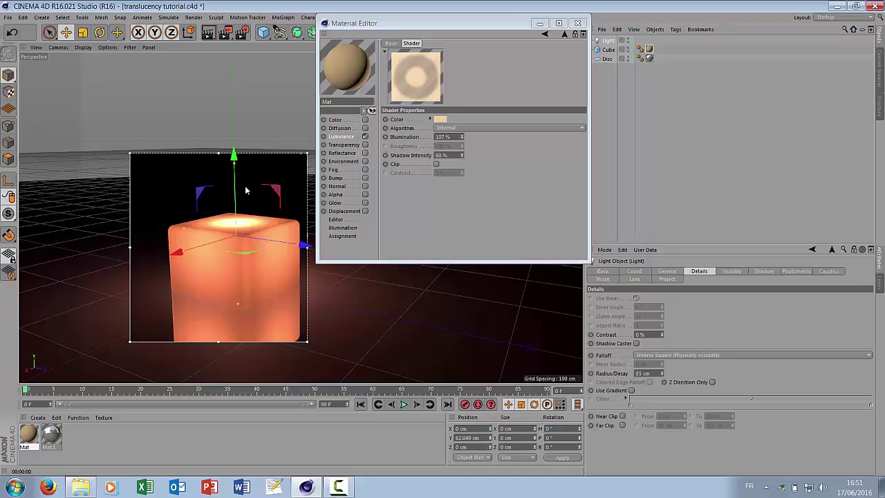
pyautogui.moveTo(245, 190); pyautogui.dragTo(246, 241)
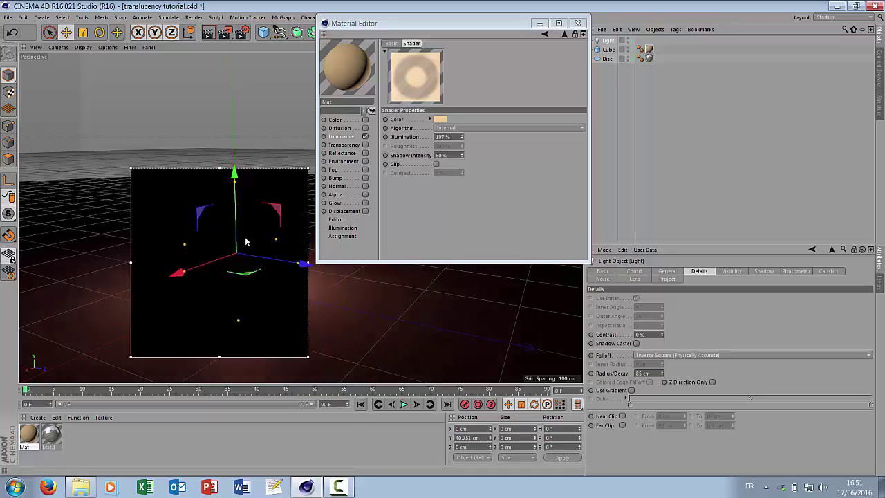
pyautogui.moveTo(179, 278); pyautogui.dragTo(156, 284)
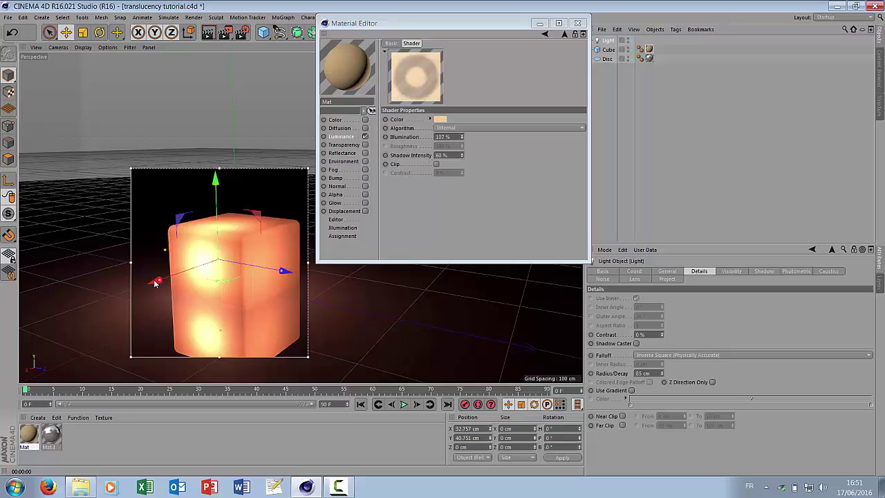
pyautogui.moveTo(156, 284); pyautogui.dragTo(172, 275)
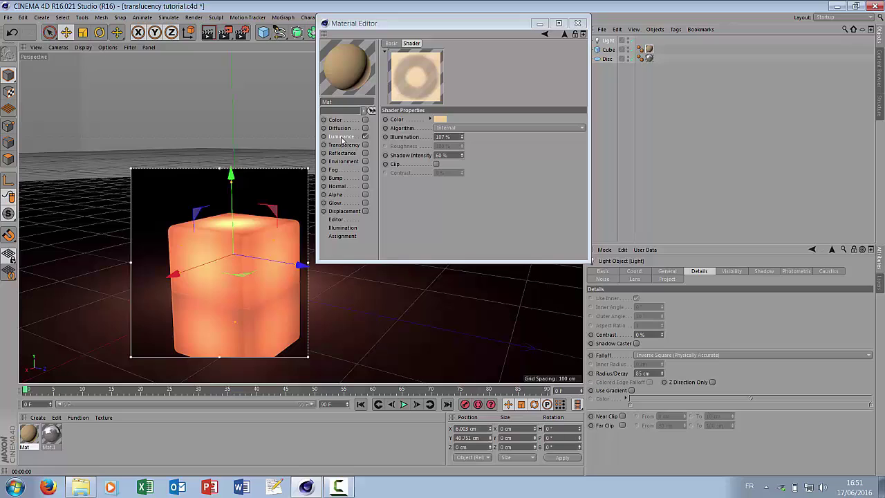
# Compare the Oren Nayar and Simple shading algorithms, settling on Oren Nayar.
pyautogui.click(479, 128)
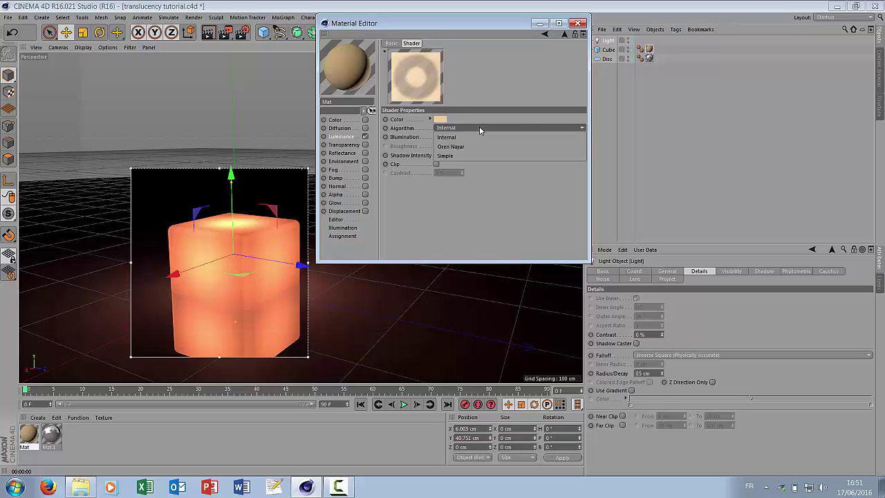
pyautogui.click(482, 146)
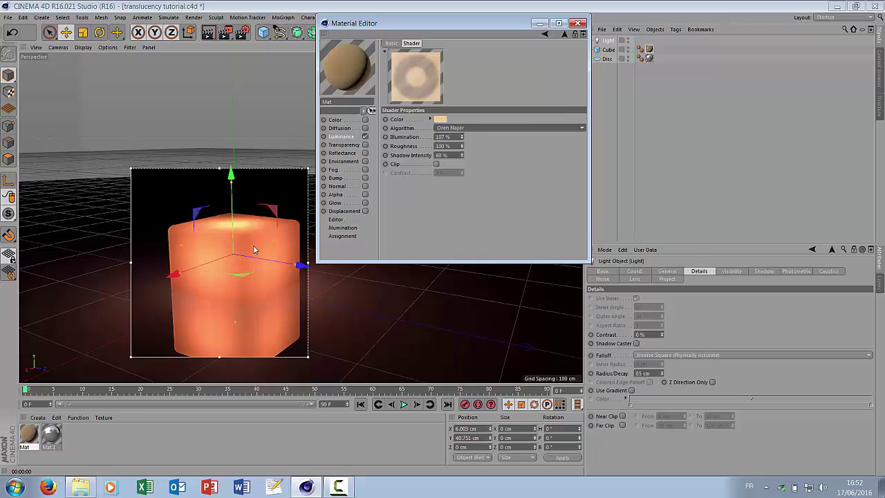
pyautogui.click(474, 127)
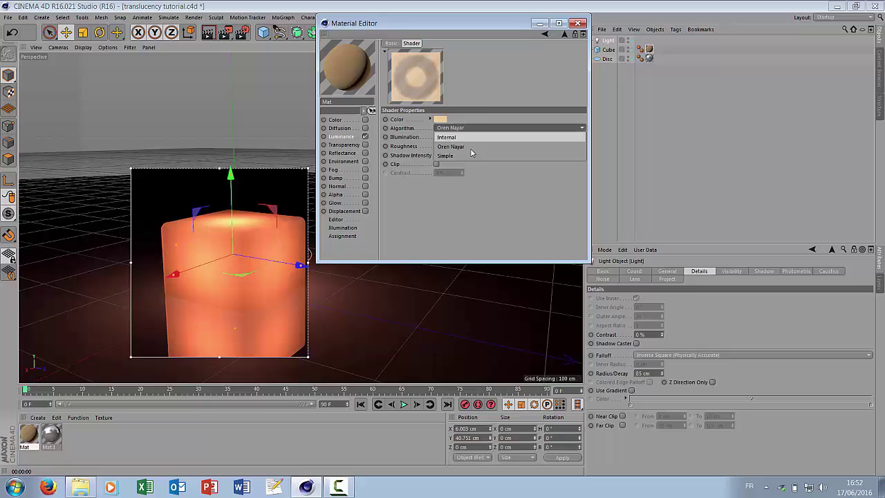
pyautogui.click(471, 156)
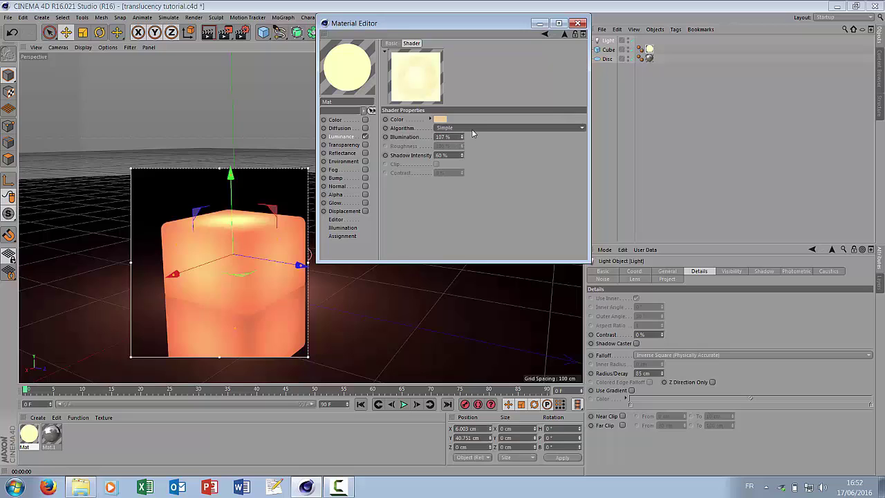
pyautogui.click(473, 130)
pyautogui.click(477, 146)
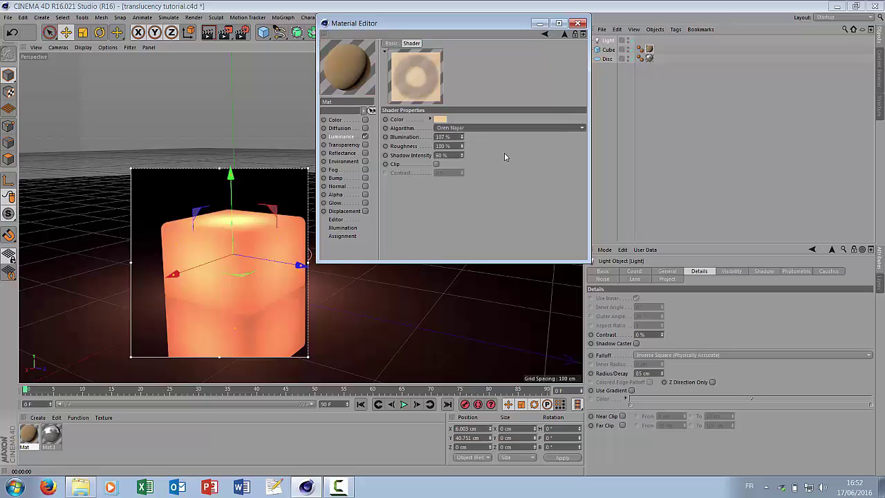
# Move the material settings window aside and render the glowing orange cube to the Picture Viewer.
pyautogui.moveTo(494, 35); pyautogui.dragTo(496, 60)
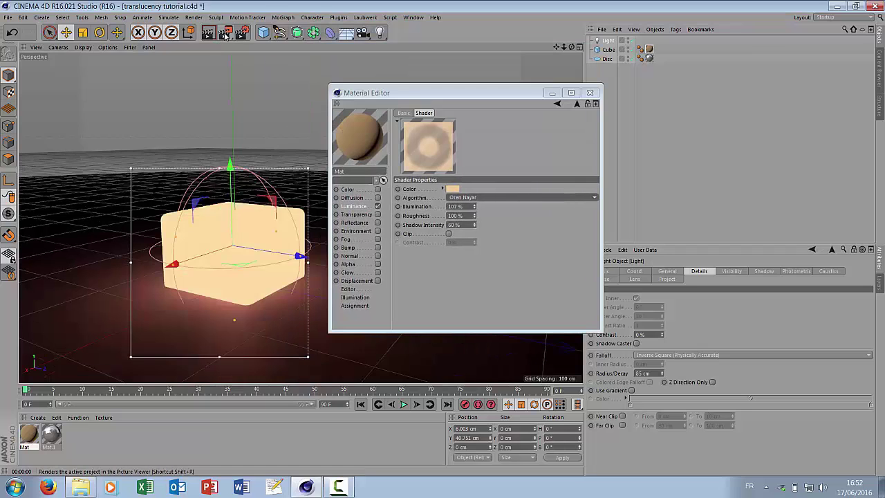
pyautogui.click(225, 36)
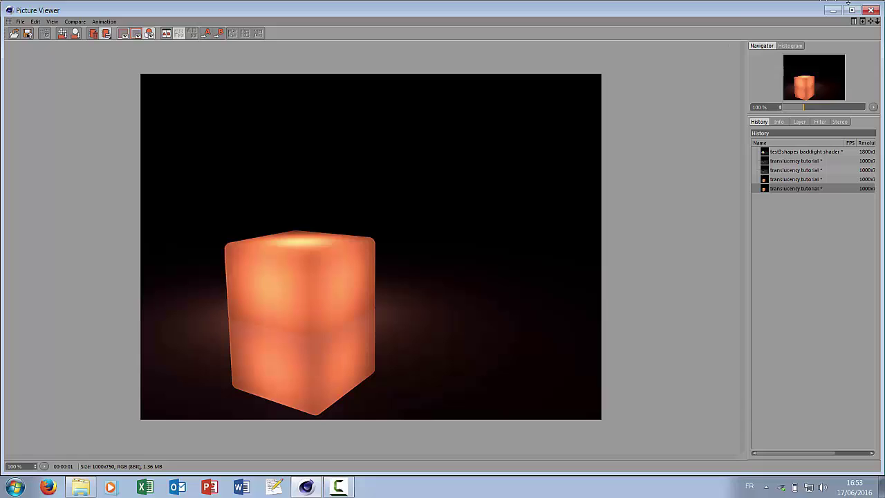
pyautogui.click(870, 11)
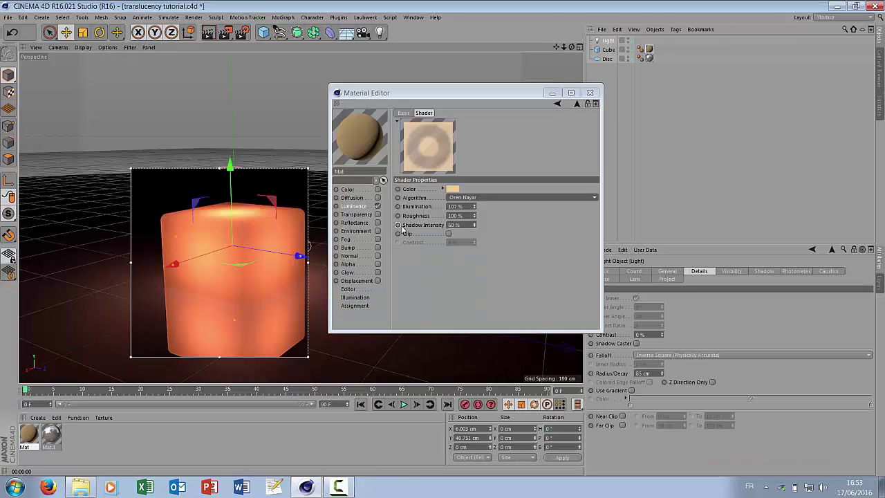